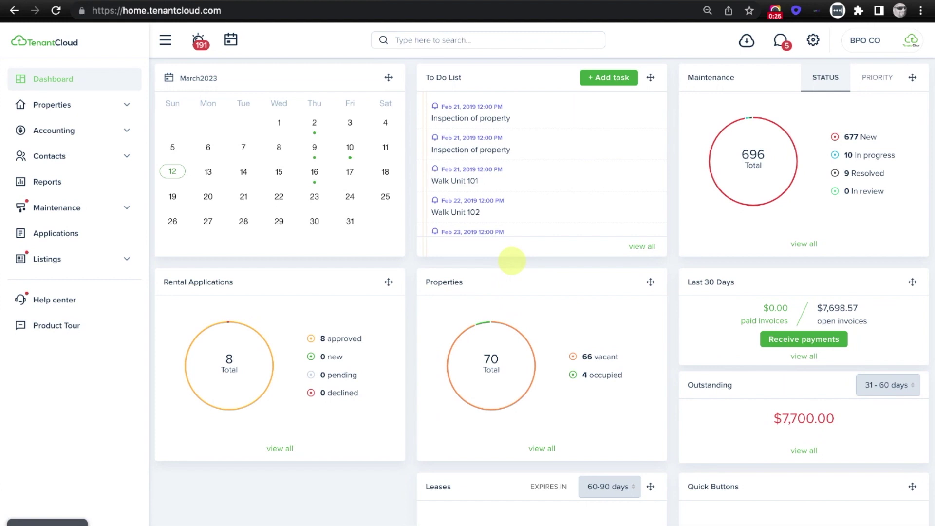
# Go from the dashboard to the Listings page in the left sidebar.
pyautogui.click(47, 261)
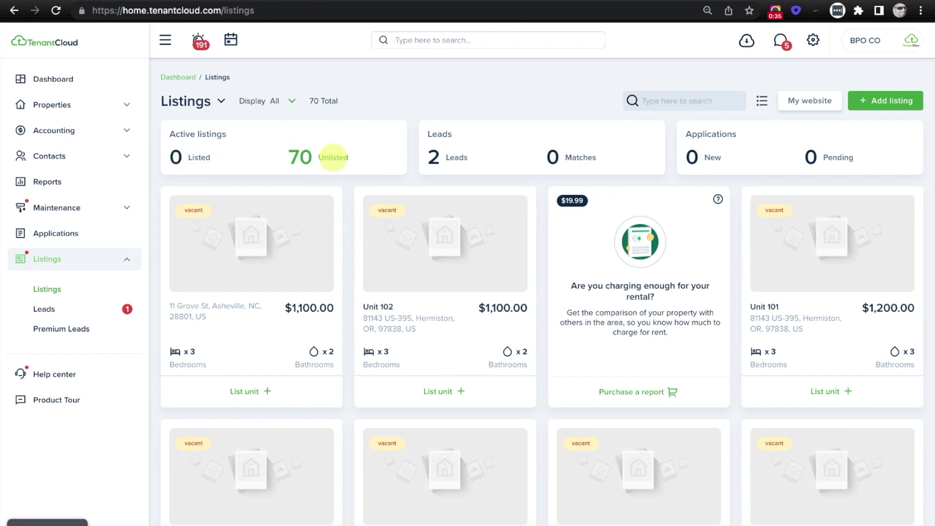
# Filter to unlisted units, search for 6309, and start listing Unit 103.
pyautogui.click(334, 157)
pyautogui.click(738, 93)
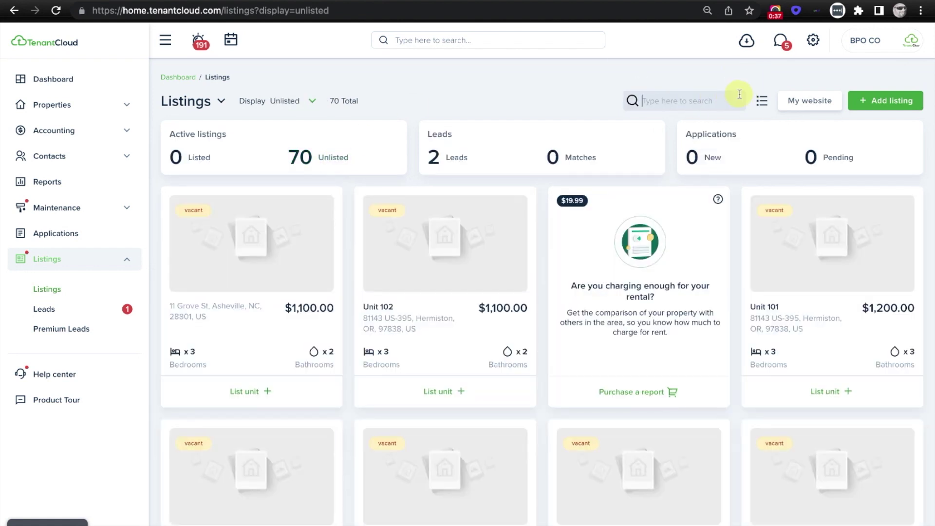
pyautogui.write('6309')
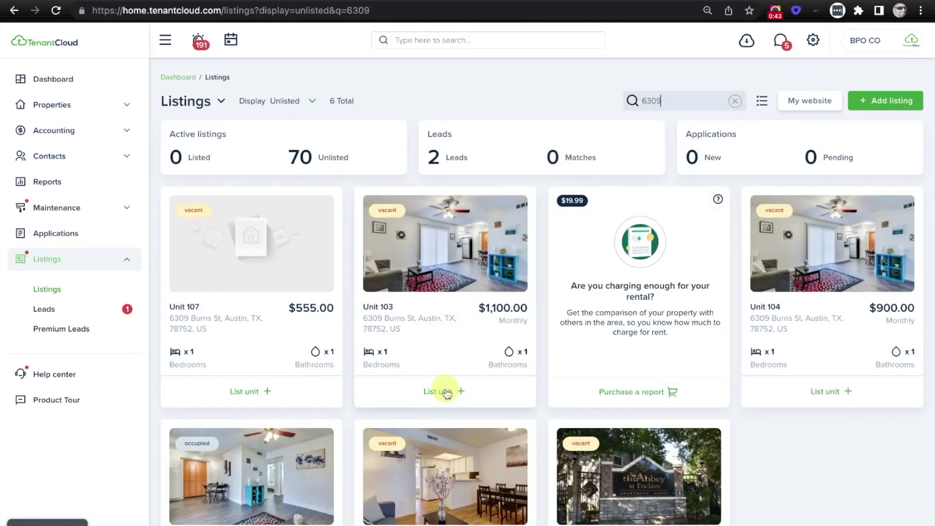
pyautogui.click(445, 391)
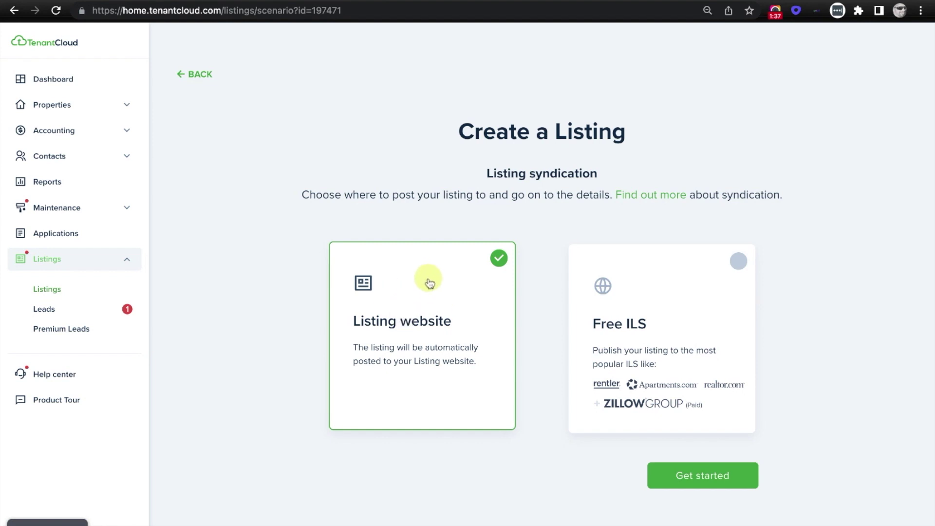
# Keep Listing website as the syndication option and start the listing wizard.
pyautogui.click(708, 479)
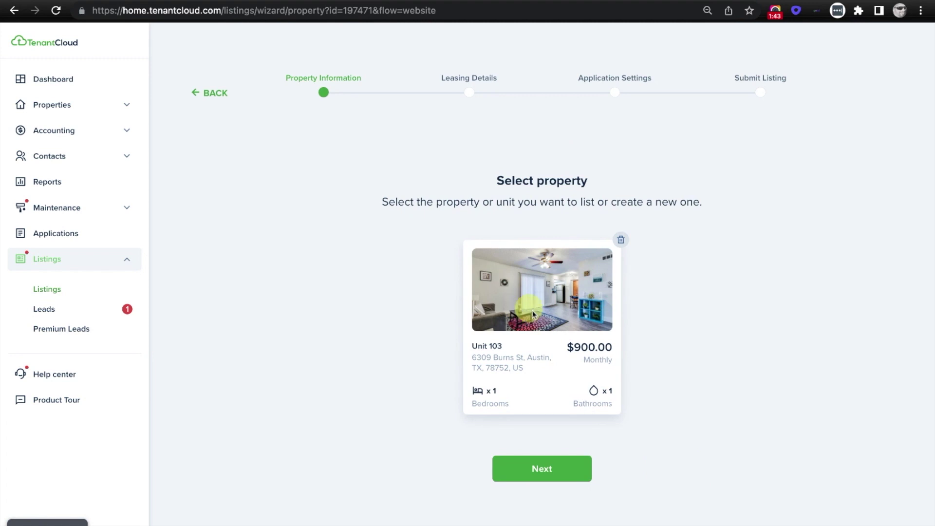
# Confirm Unit 103 and accept its basic amenities, leaving parking unchanged.
pyautogui.click(543, 470)
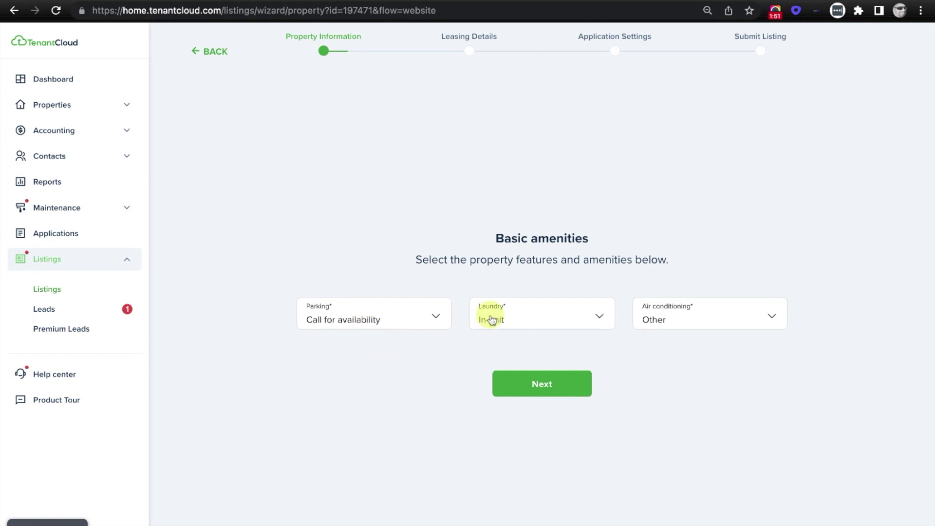
pyautogui.click(395, 320)
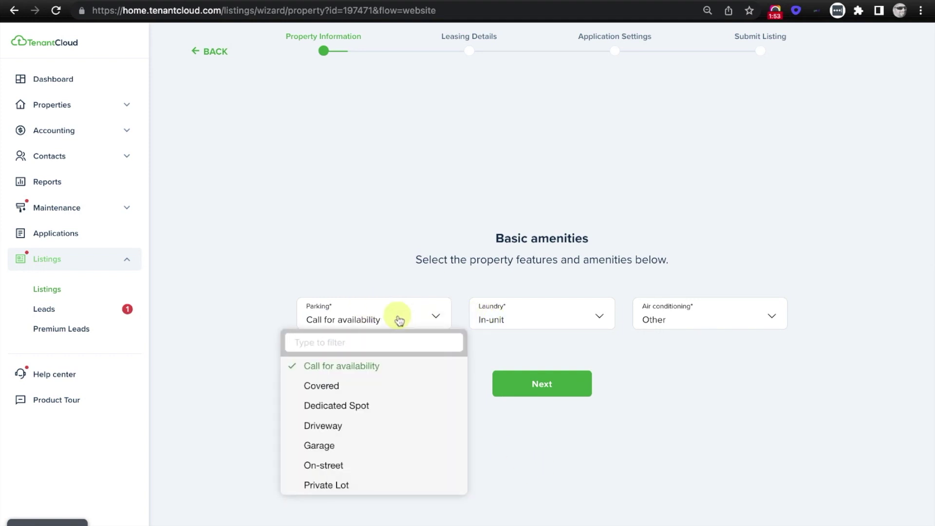
pyautogui.click(379, 319)
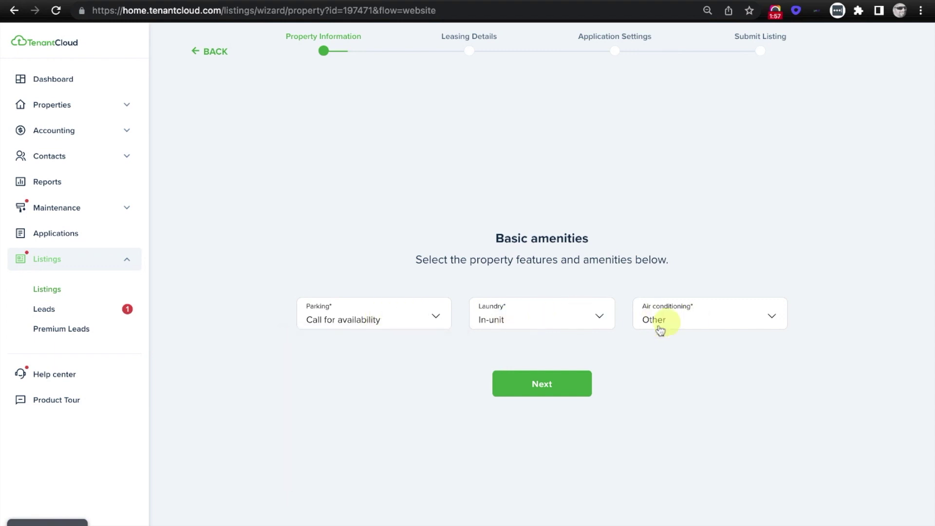
pyautogui.click(544, 392)
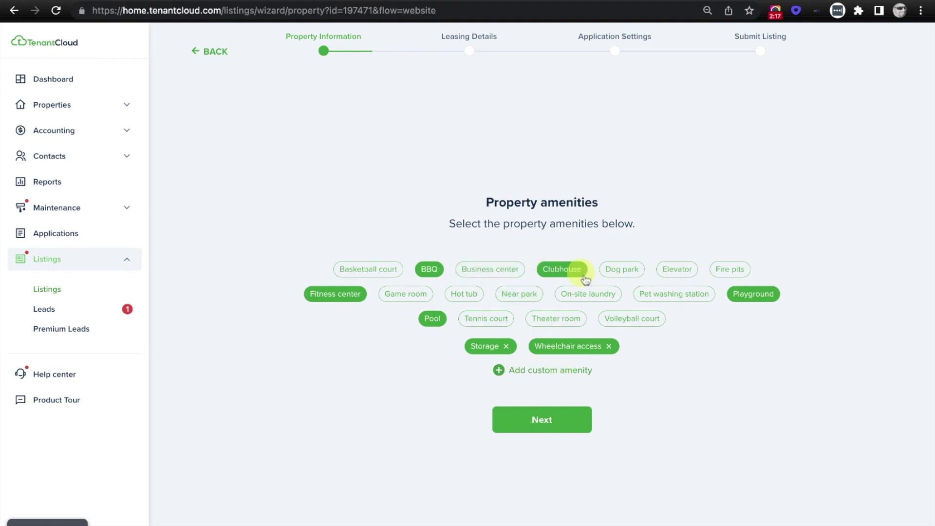
pyautogui.click(545, 425)
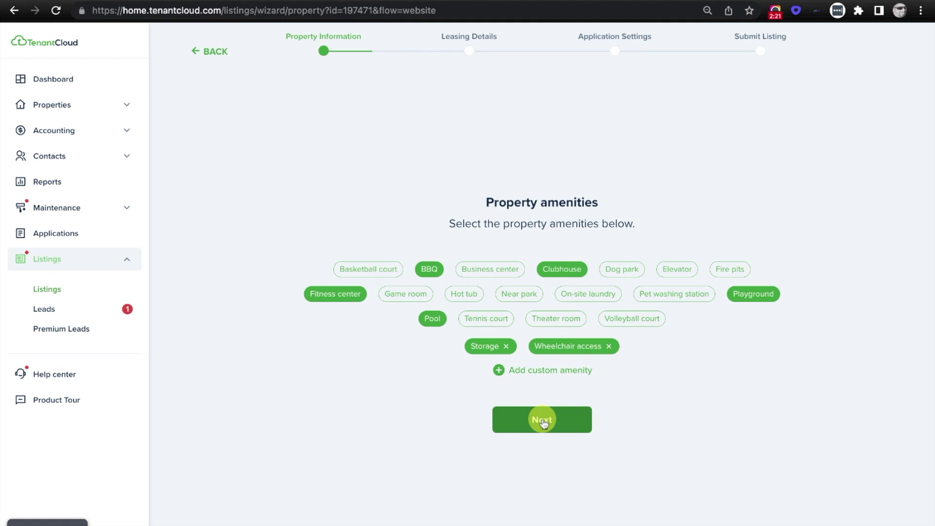
# Accept the existing amenities, features, photos and marketing description without changes.
pyautogui.click(544, 424)
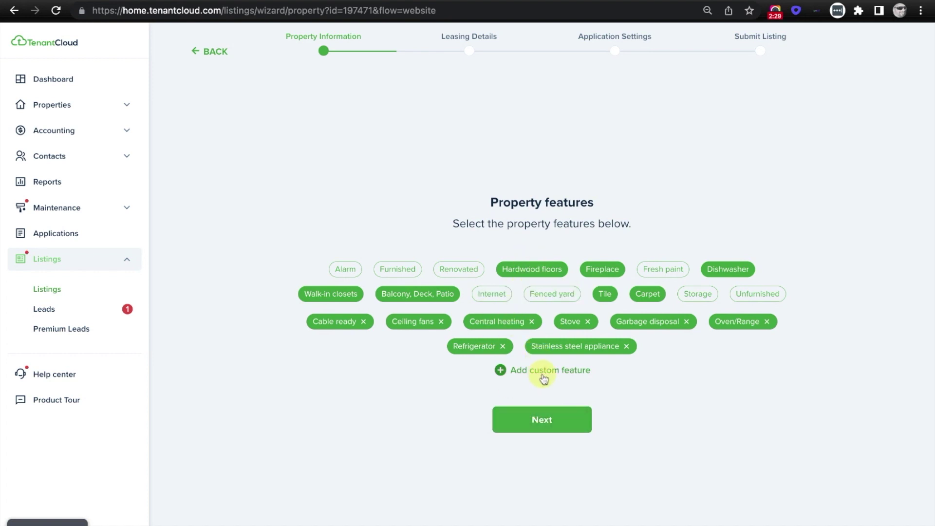
pyautogui.click(543, 423)
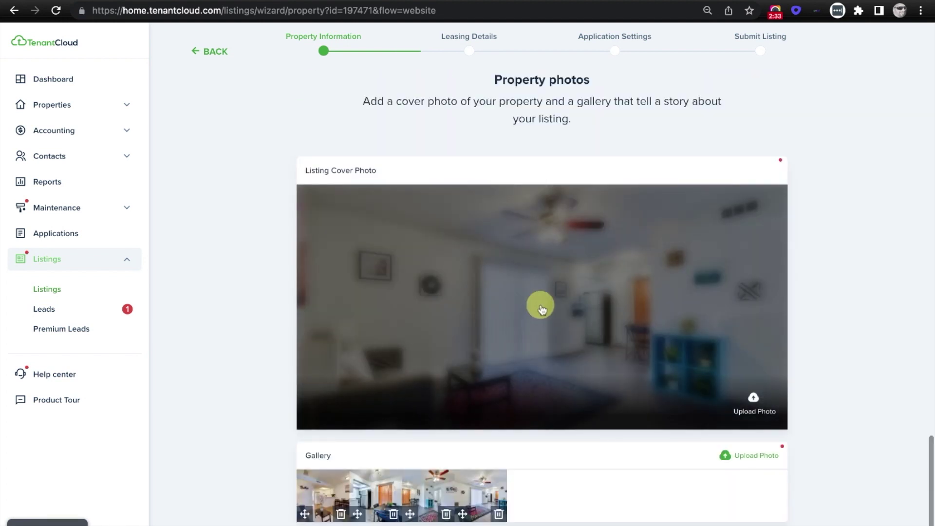
pyautogui.scroll(-2, 542, 309)
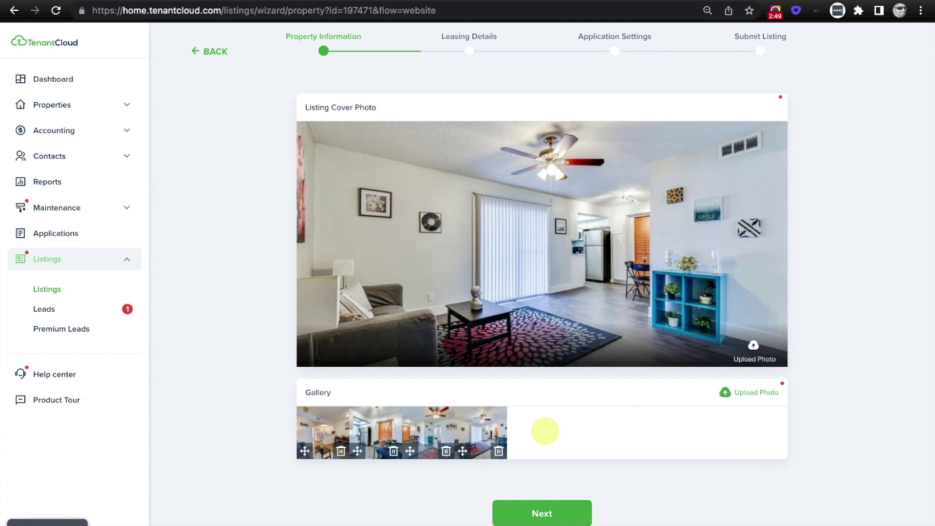
pyautogui.click(544, 516)
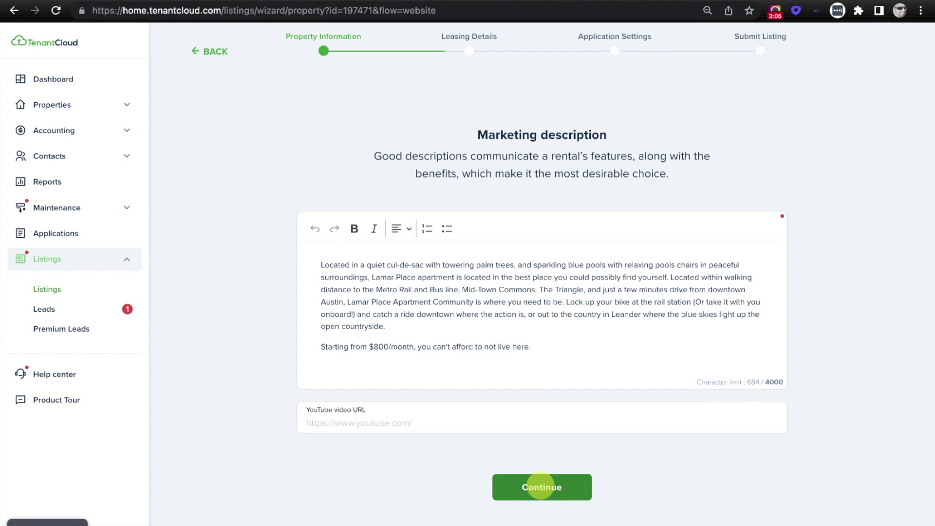
pyautogui.click(541, 487)
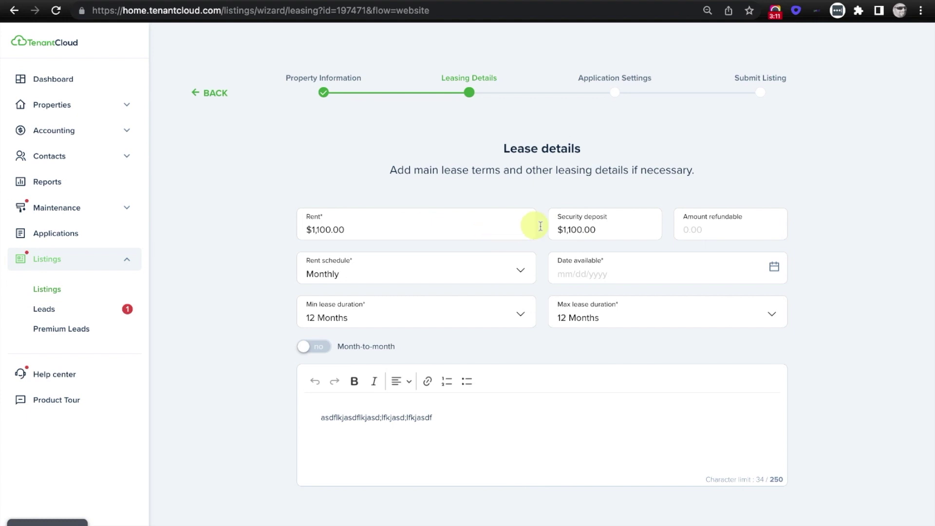
# Enter a 1100 refundable deposit, set availability to April 1, 2023, and accept the leasing details.
pyautogui.click(720, 232)
pyautogui.write('1100')
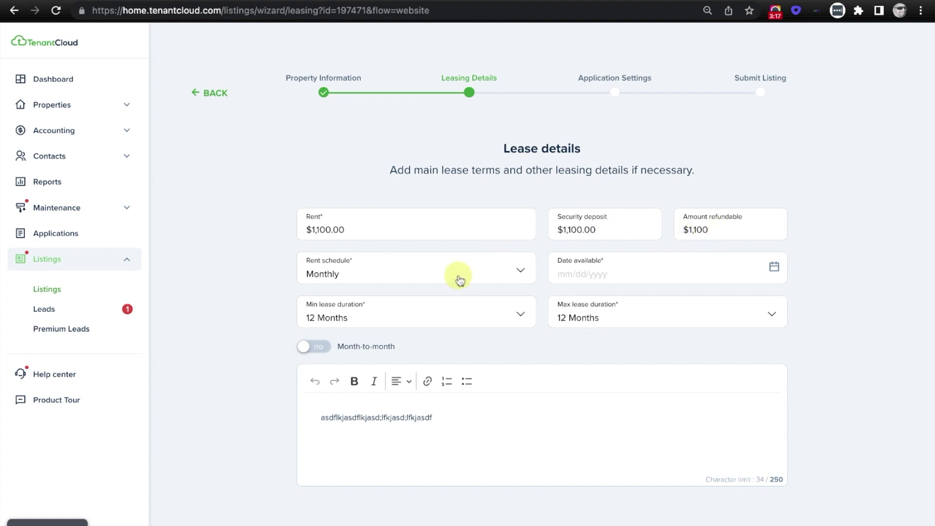
pyautogui.click(630, 275)
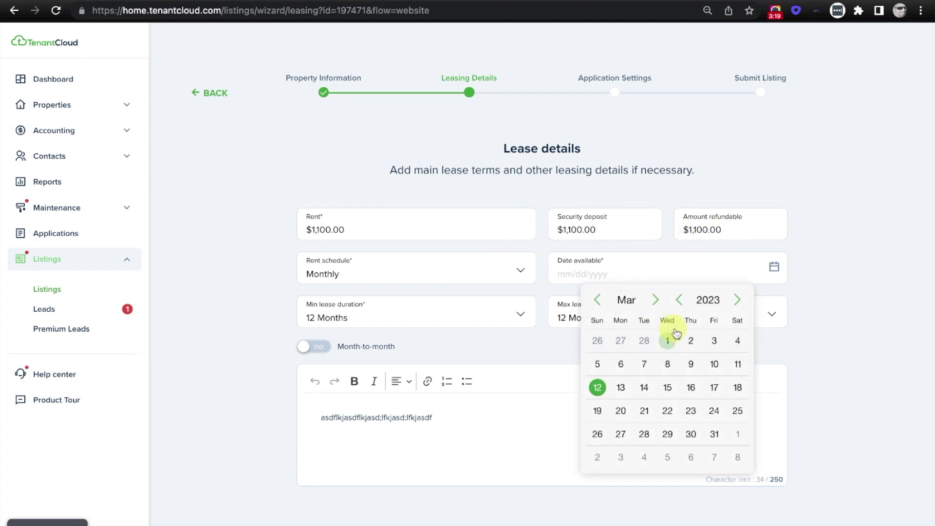
pyautogui.click(656, 300)
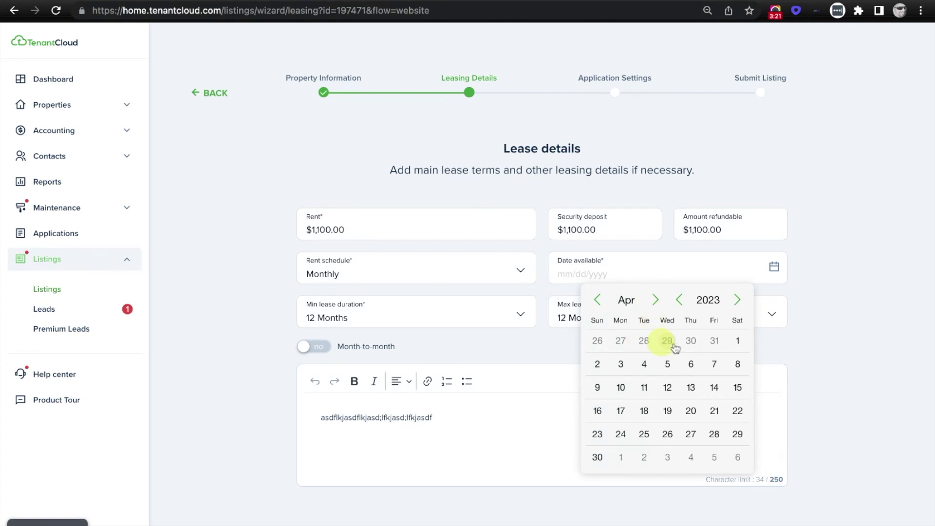
pyautogui.click(736, 341)
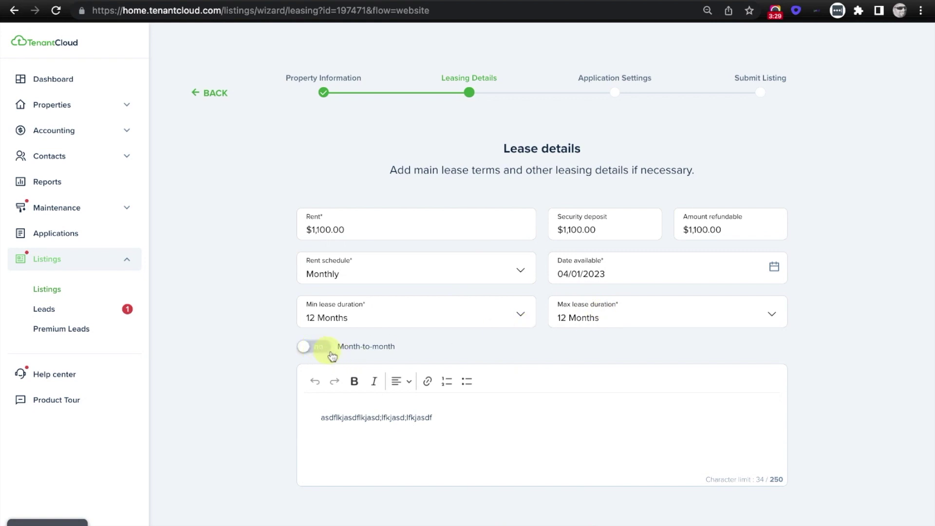
pyautogui.click(484, 422)
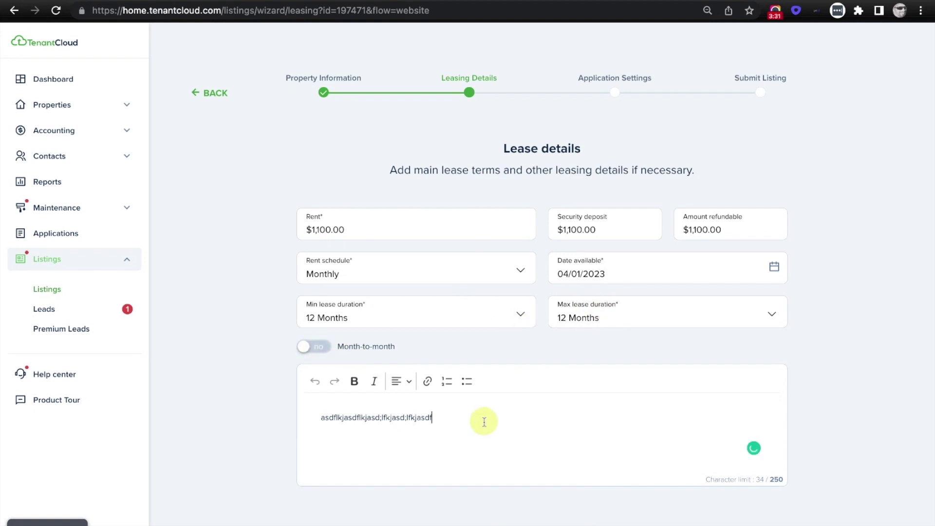
pyautogui.scroll(-1, 511, 414)
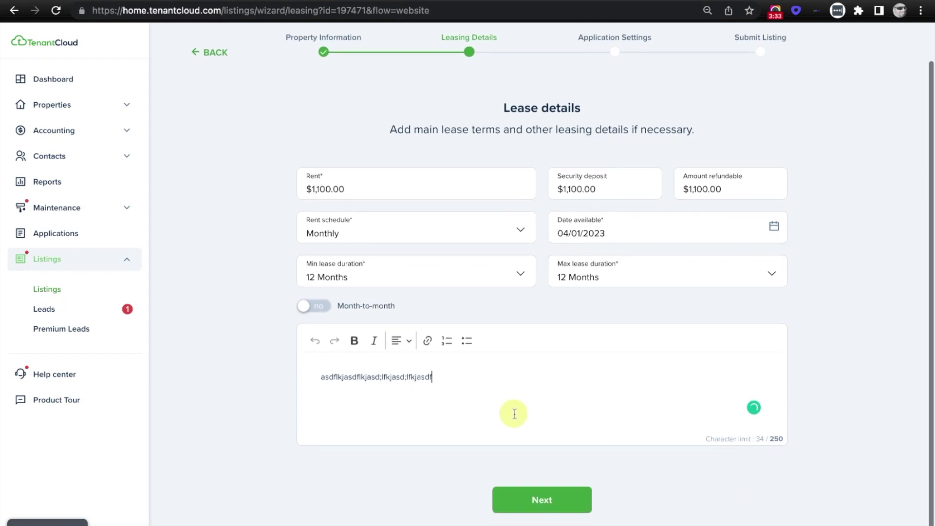
pyautogui.click(544, 503)
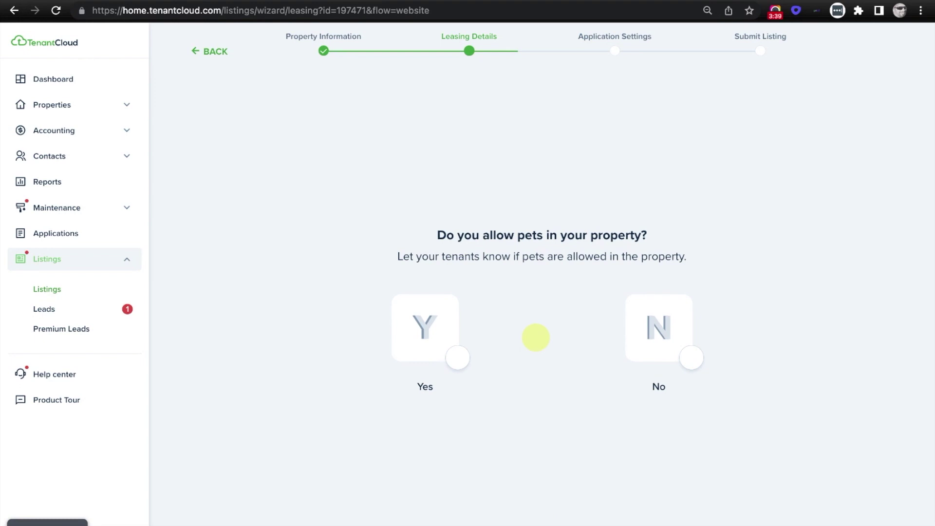
# Allow small and large dogs with a 500 pet deposit and 10 monthly fee, then submit.
pyautogui.click(456, 359)
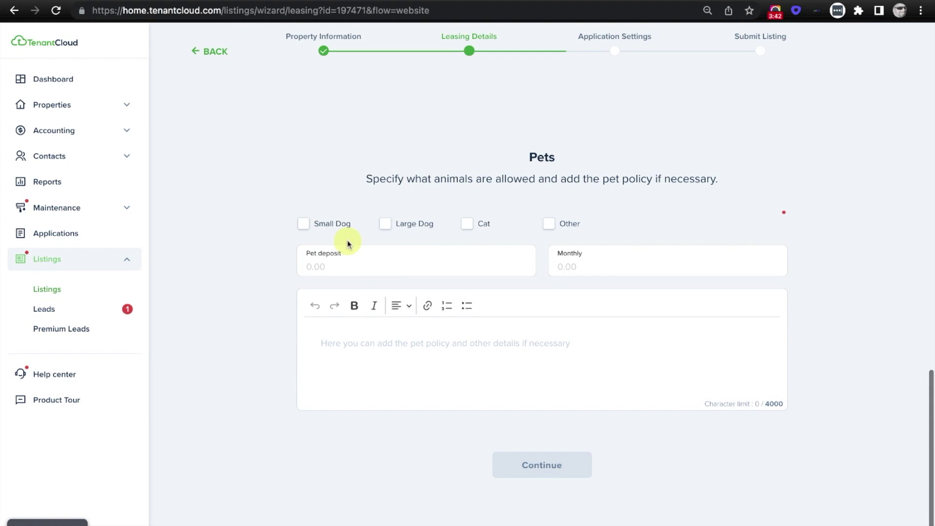
pyautogui.click(304, 229)
pyautogui.click(385, 228)
pyautogui.click(396, 258)
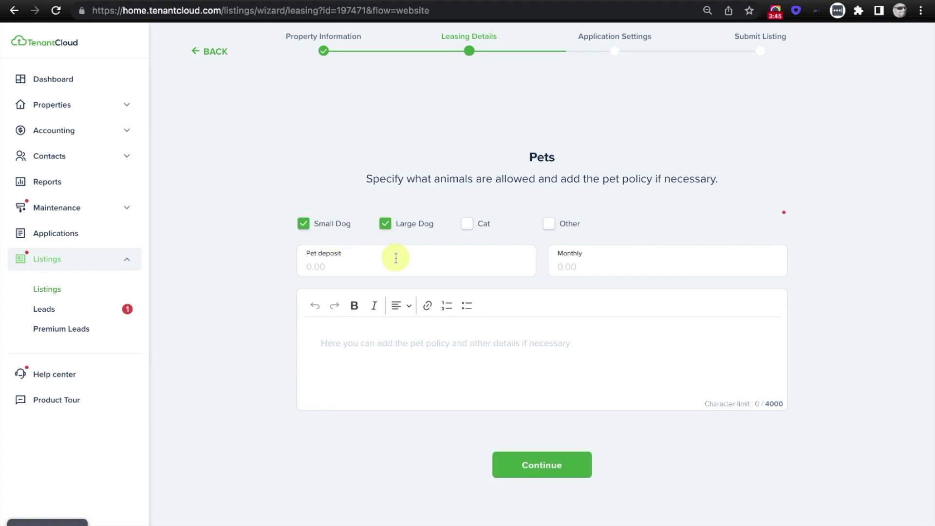
pyautogui.write('500')
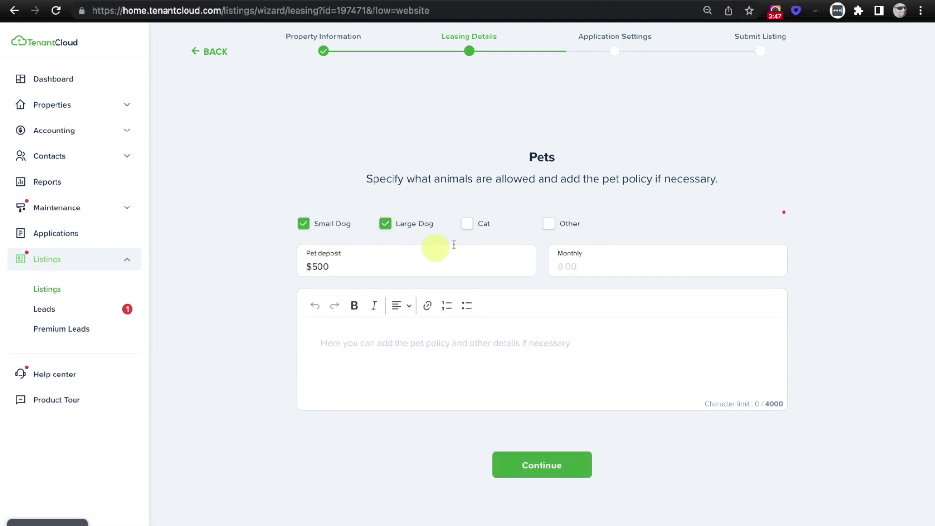
pyautogui.click(622, 269)
pyautogui.write('10.00')
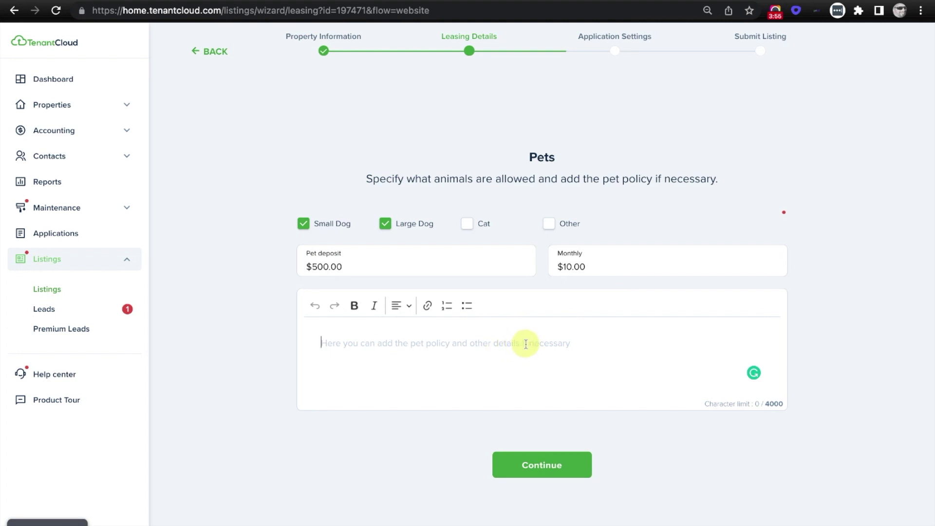
pyautogui.click(543, 468)
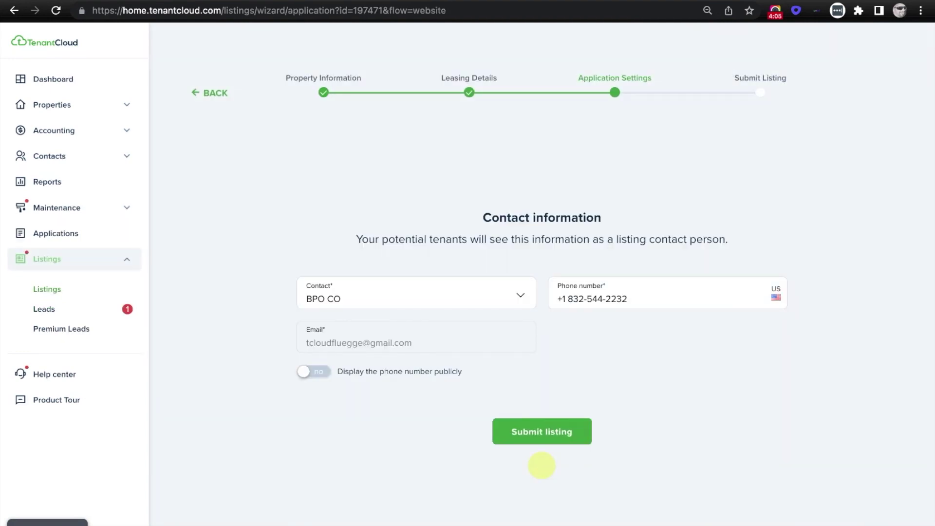
pyautogui.click(540, 435)
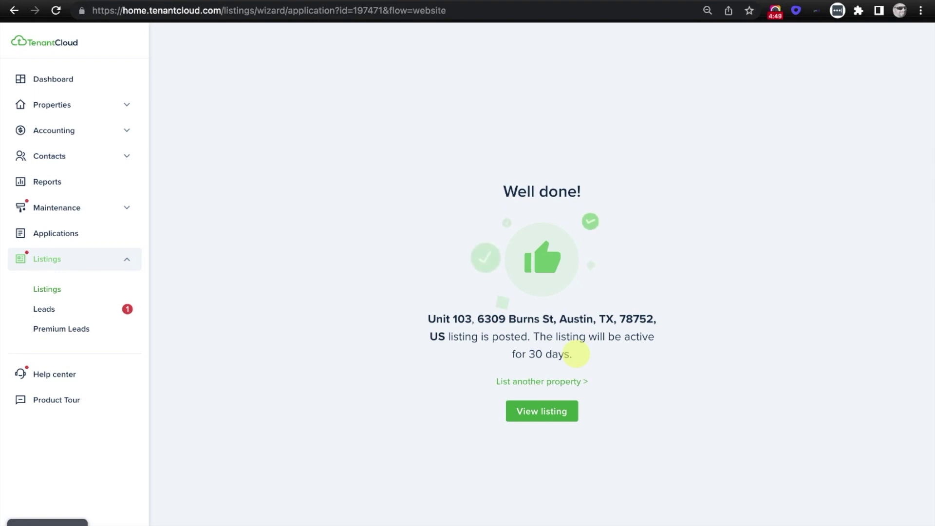
# Choose View listing on the Well done! confirmation page to see listing #18924.
pyautogui.click(542, 412)
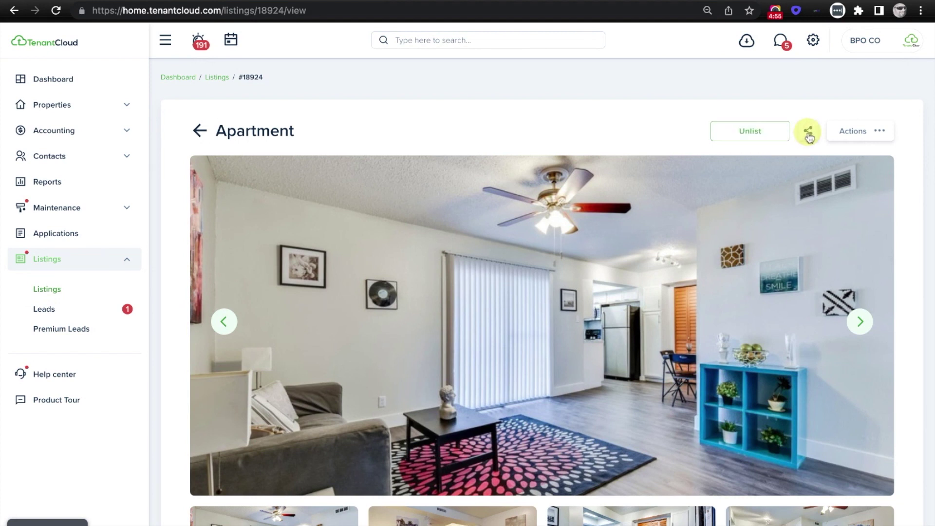
# View the listing on the public BPO CO rentals site and scroll through its details.
pyautogui.click(879, 133)
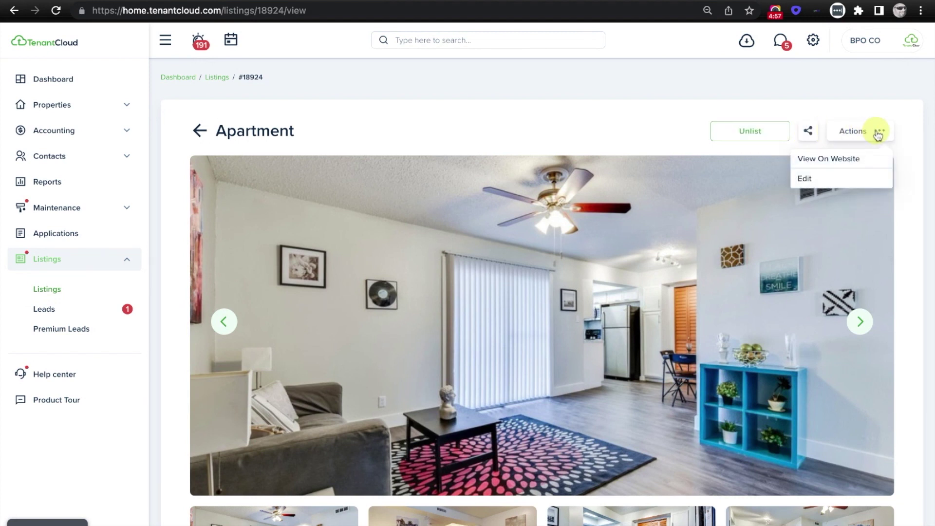
pyautogui.click(841, 158)
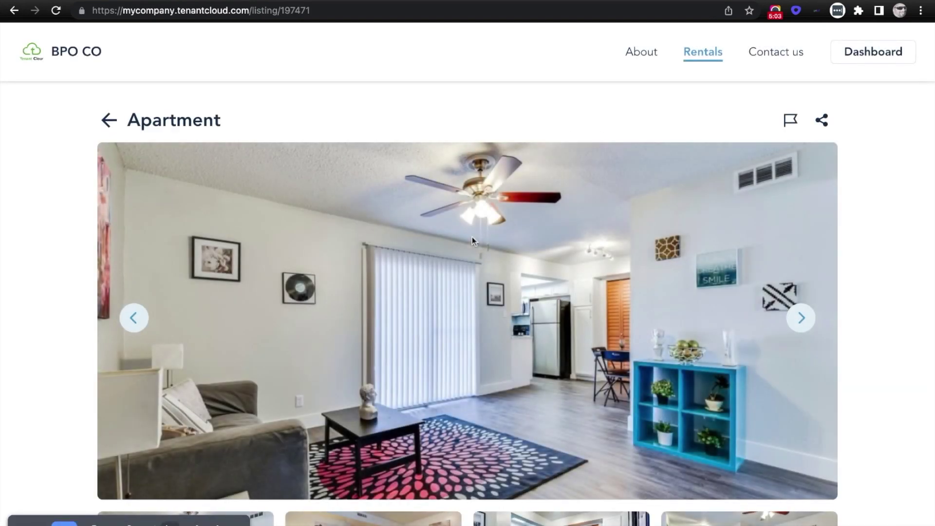
pyautogui.scroll(-8, 472, 236)
pyautogui.scroll(-6, 472, 236)
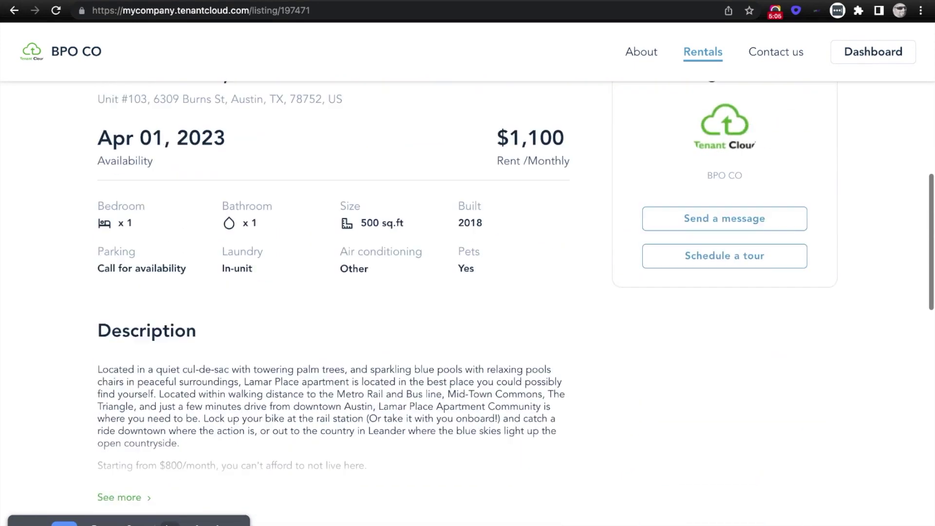
pyautogui.scroll(5, 472, 237)
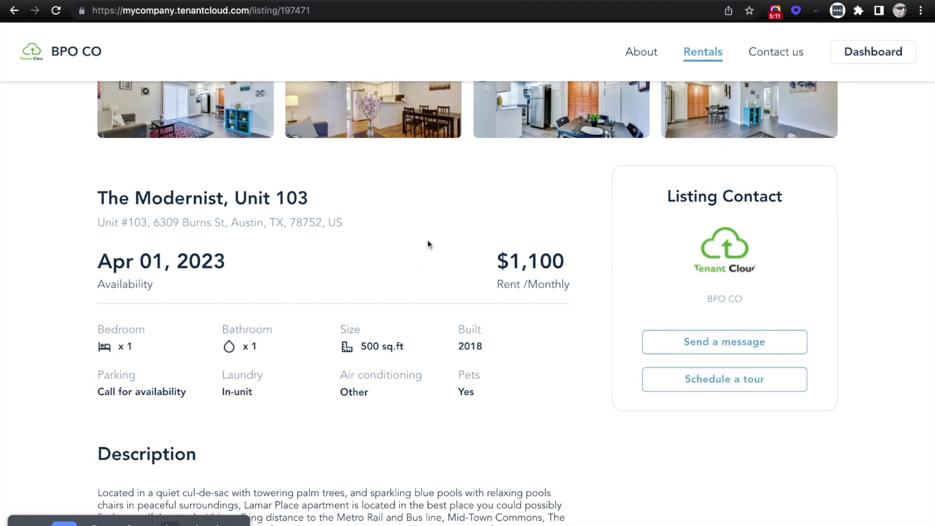
pyautogui.scroll(-3, 428, 244)
pyautogui.scroll(-5, 428, 244)
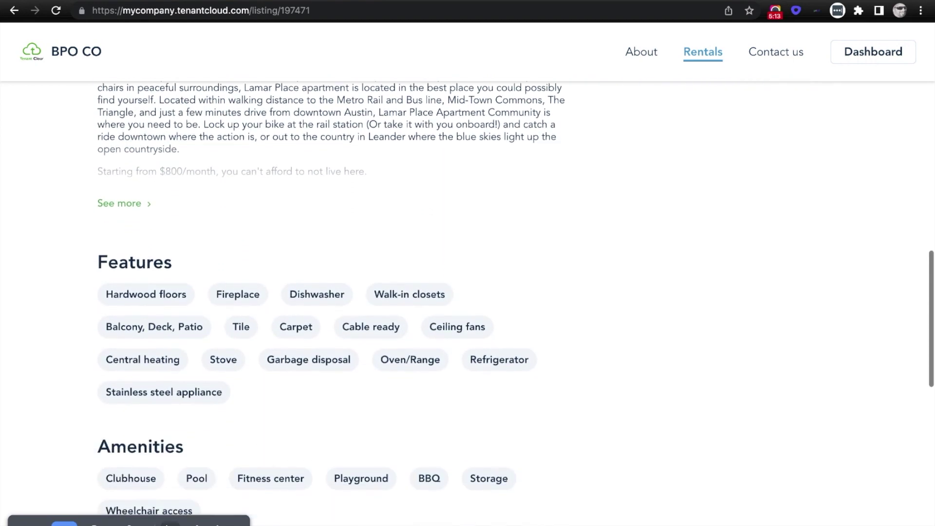
pyautogui.scroll(5, 428, 244)
pyautogui.scroll(5, 448, 244)
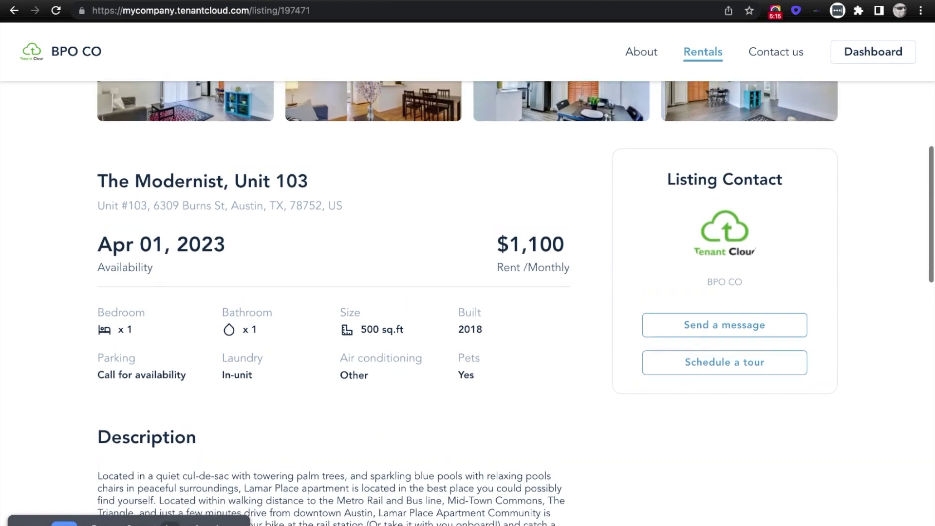